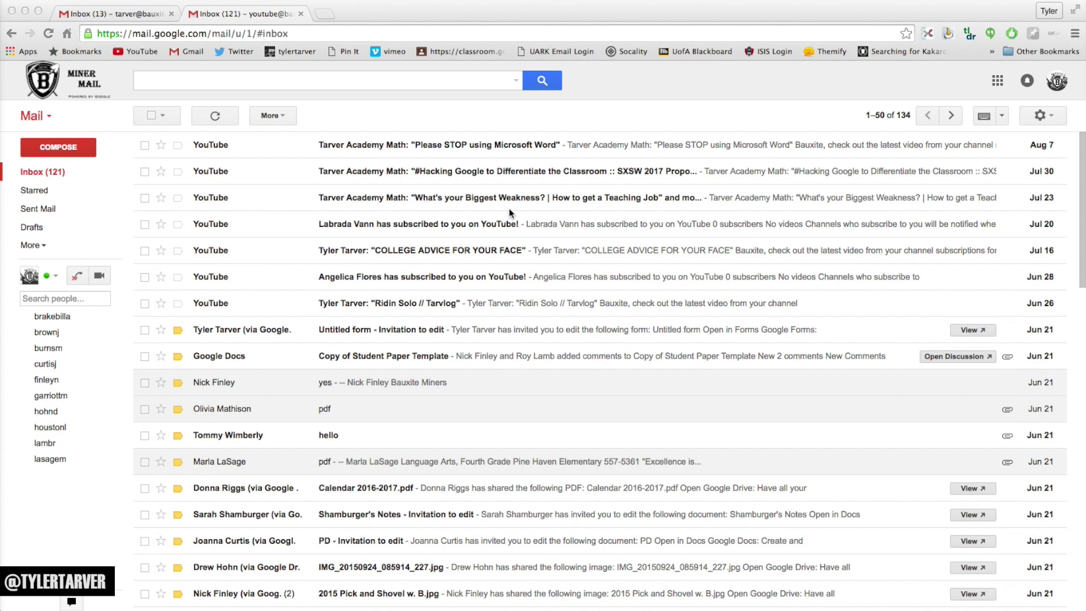
scroll(427, 240, down, 3)
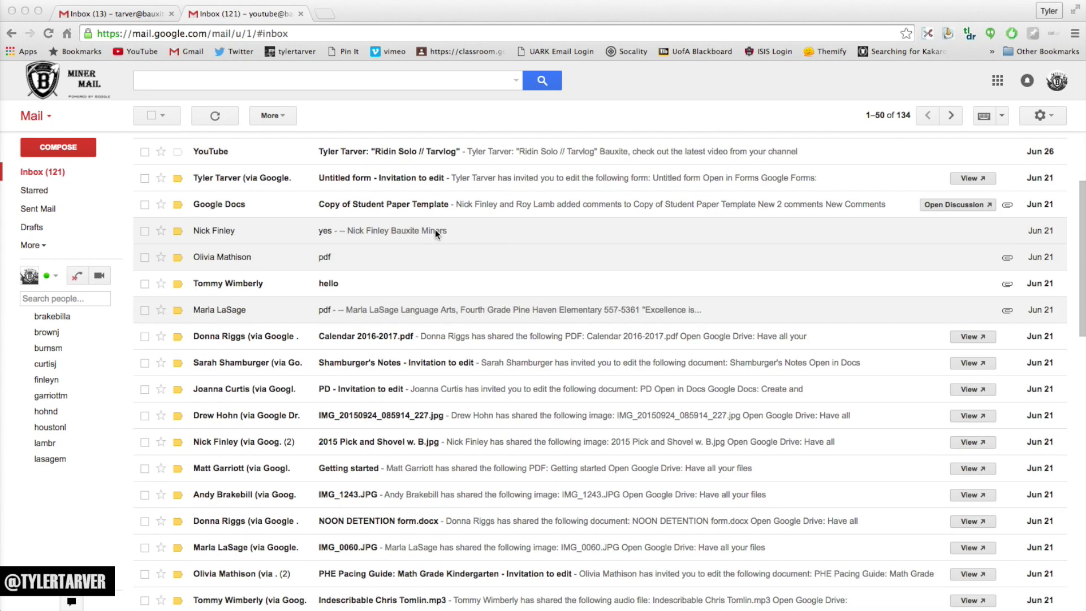
scroll(435, 229, up, 3)
Read the 'Please STOP using Microsoft Word' and 'COLLEGE ADVICE FOR YOUR FACE' YouTube emails.
click(467, 152)
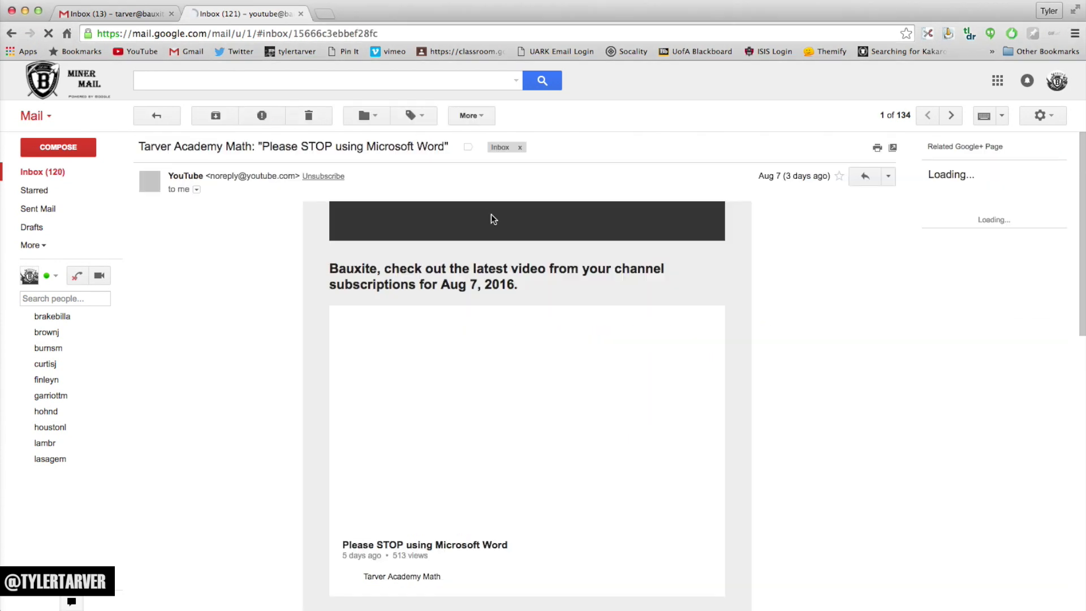
key(alt+Left)
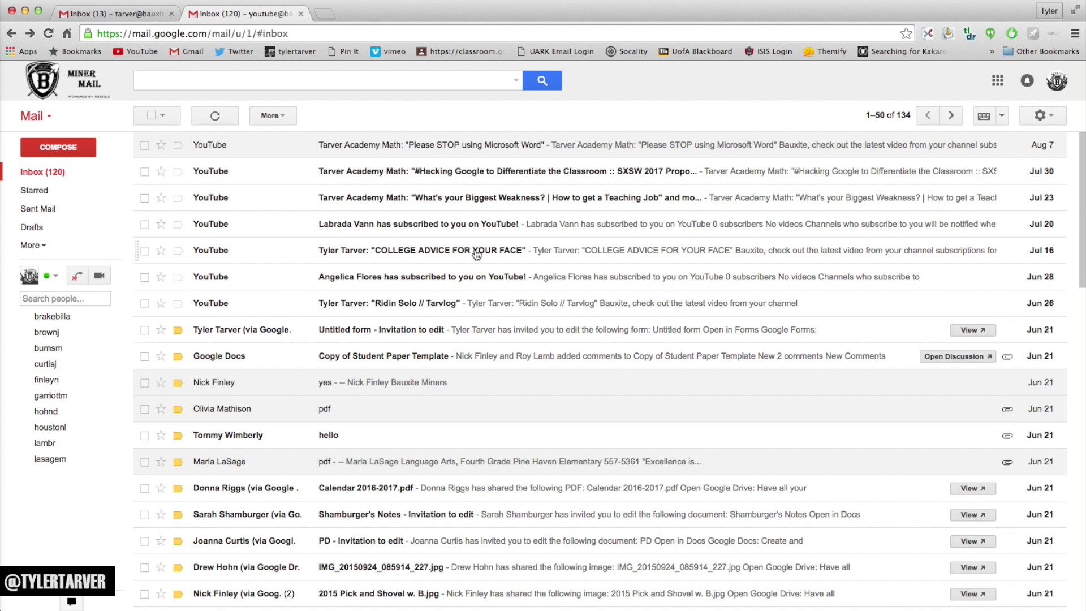
click(484, 250)
key(alt+Left)
scroll(526, 382, down, 5)
scroll(586, 457, down, 10)
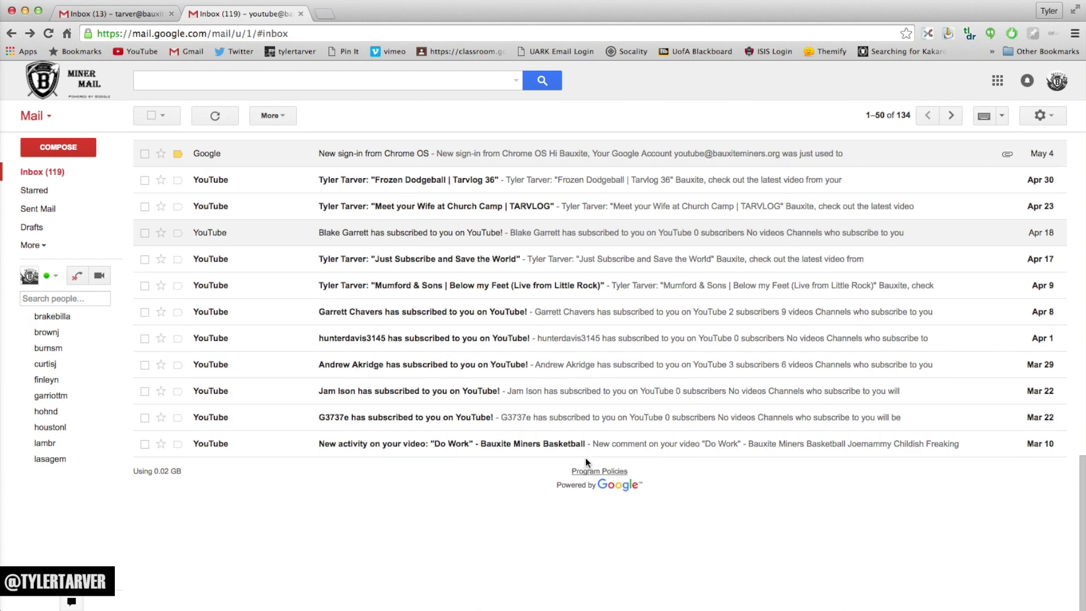
scroll(586, 458, up, 15)
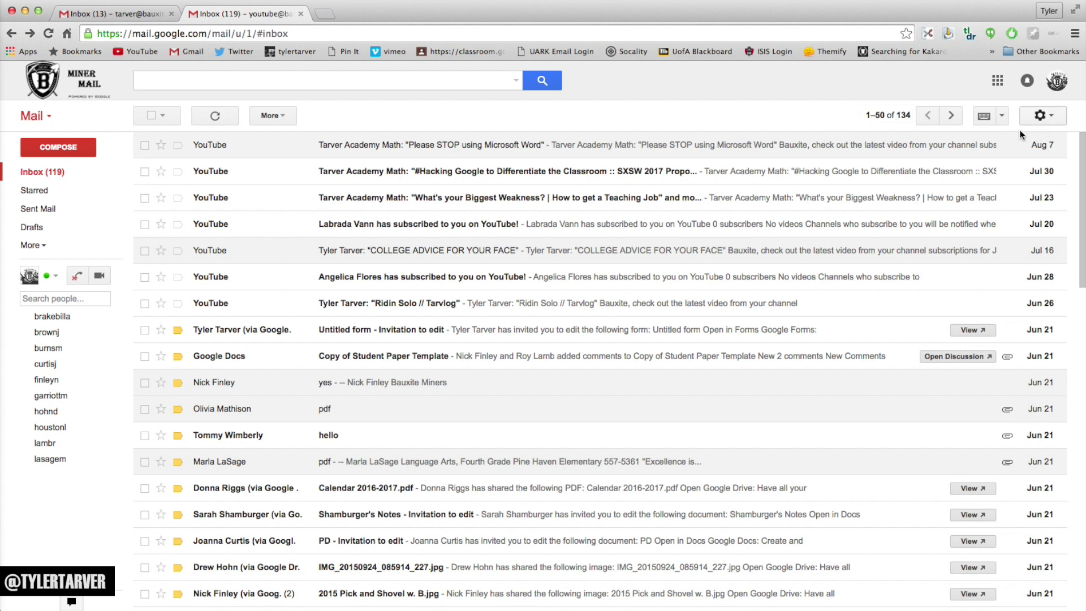
Open Gmail's full Settings page from the gear quick settings menu.
click(1051, 117)
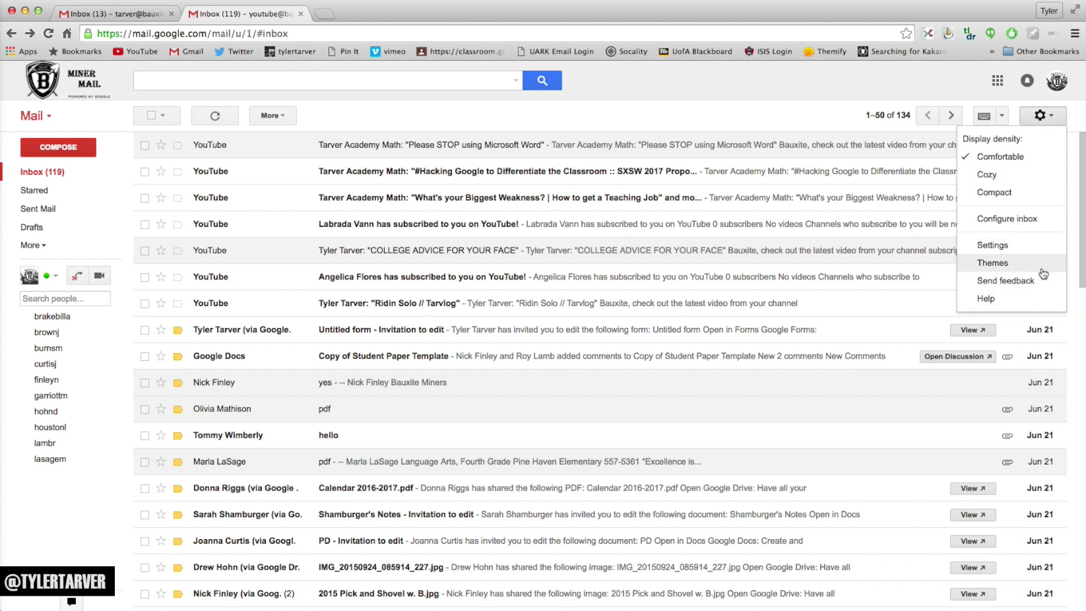
click(1039, 252)
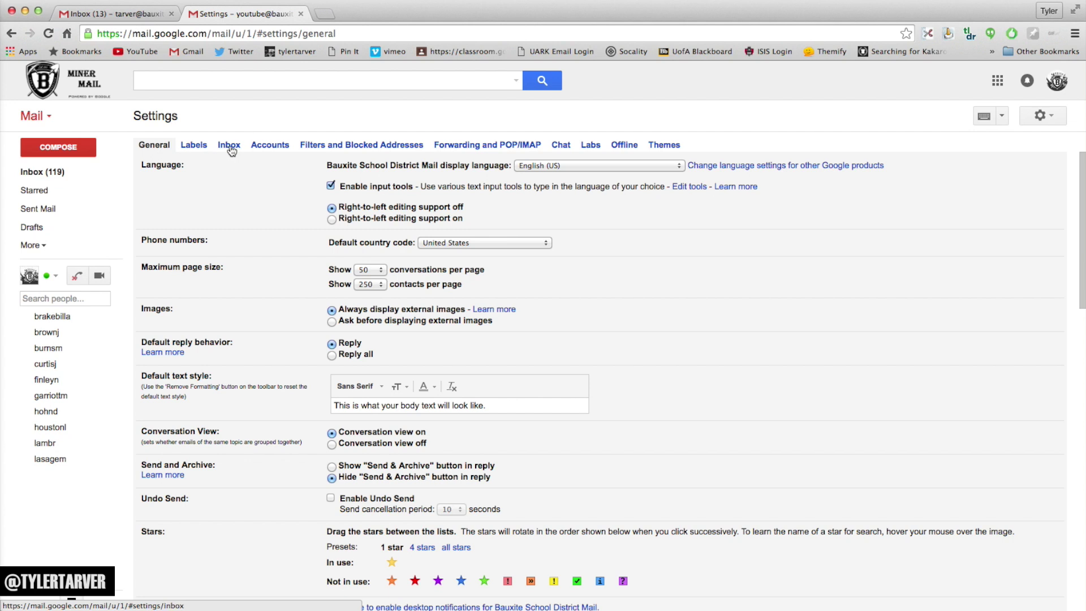
On the Inbox settings tab, set the inbox type to Unread first.
click(229, 146)
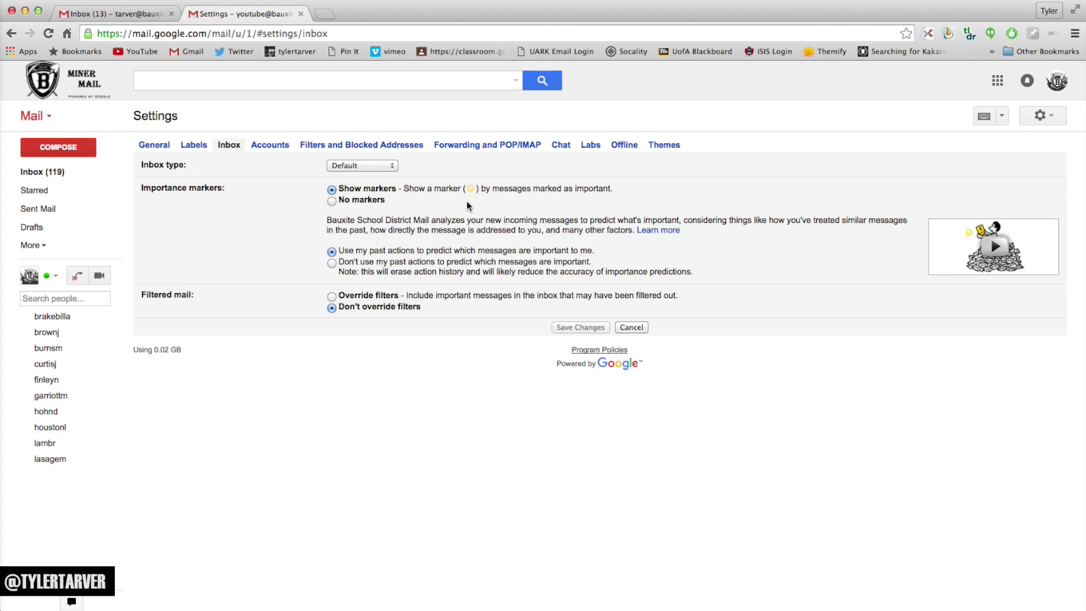
click(388, 169)
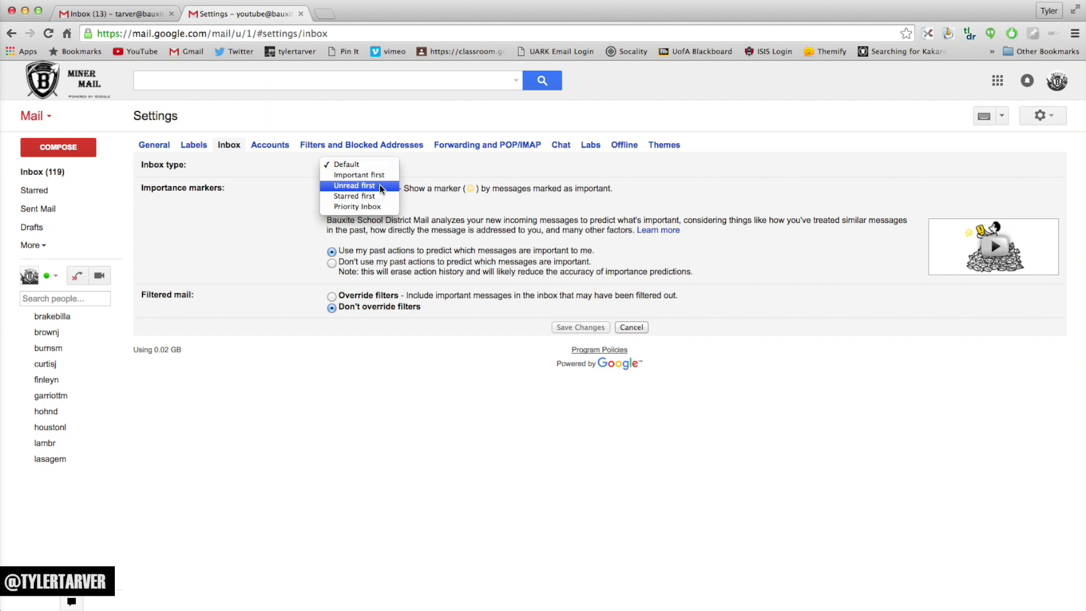
click(380, 186)
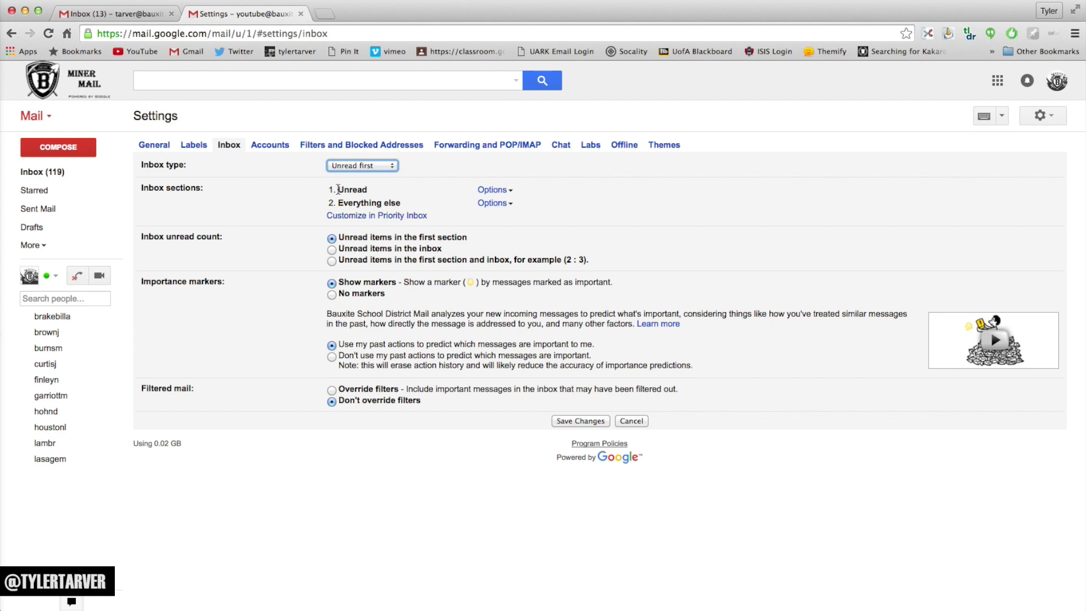
drag(339, 189, 418, 202)
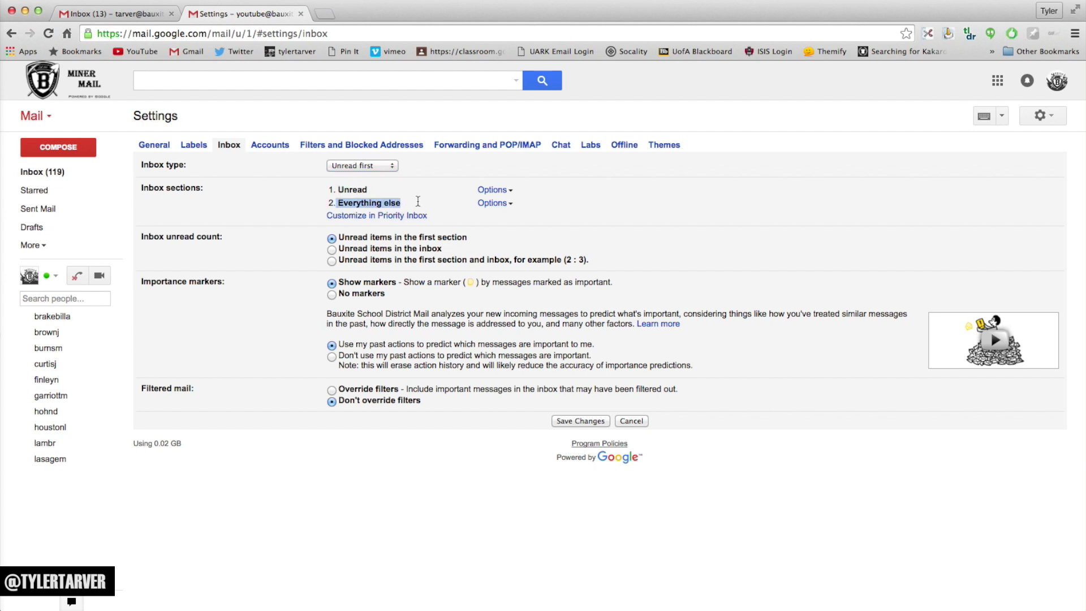
click(279, 240)
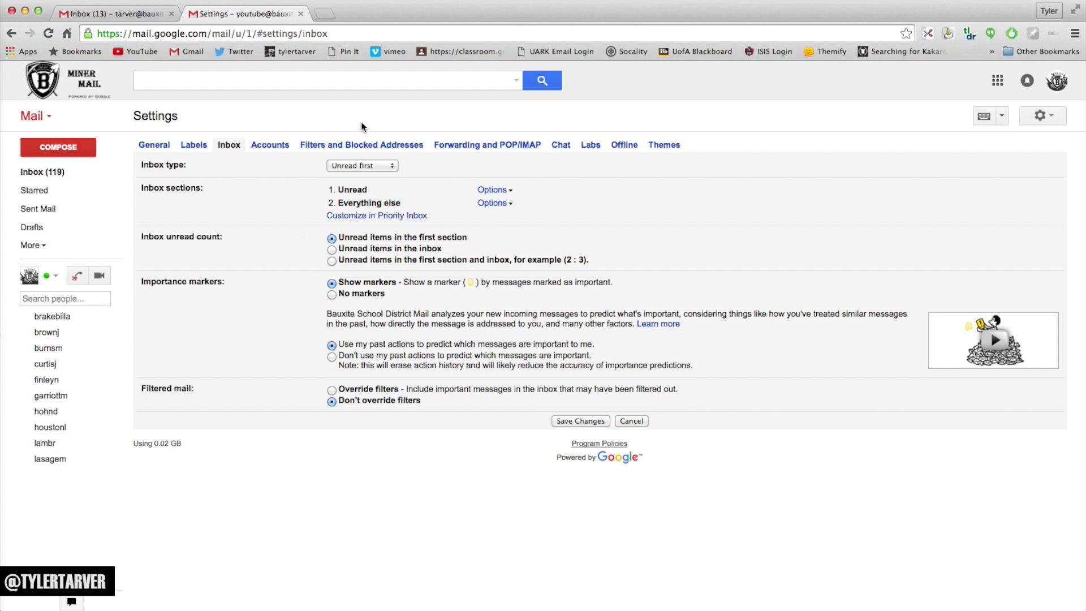
Save the Unread first inbox settings and return to the split inbox.
click(580, 422)
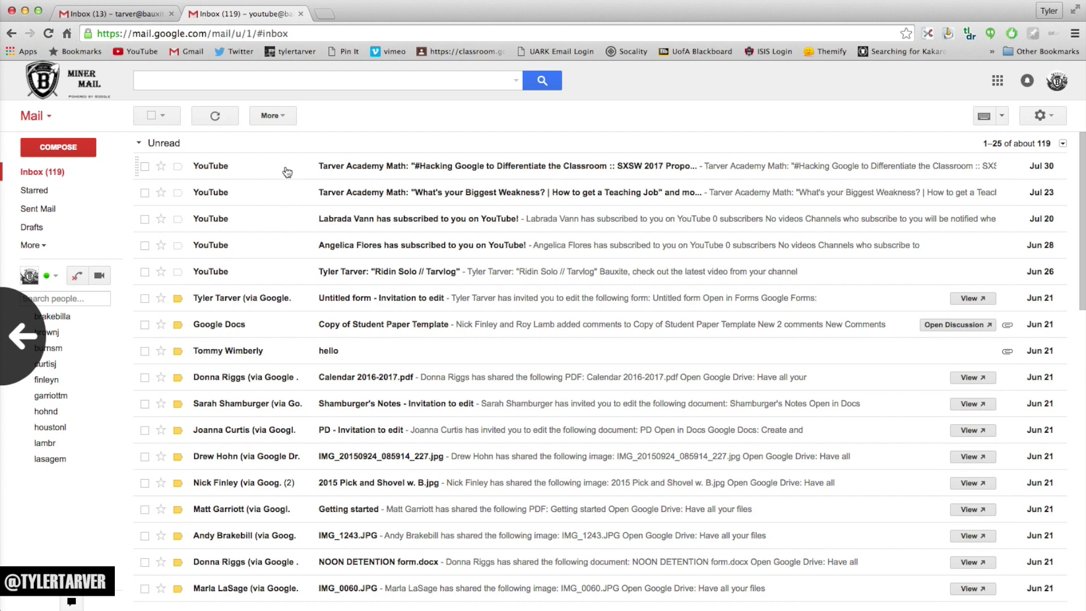
key(alt+Left)
key(alt+Right)
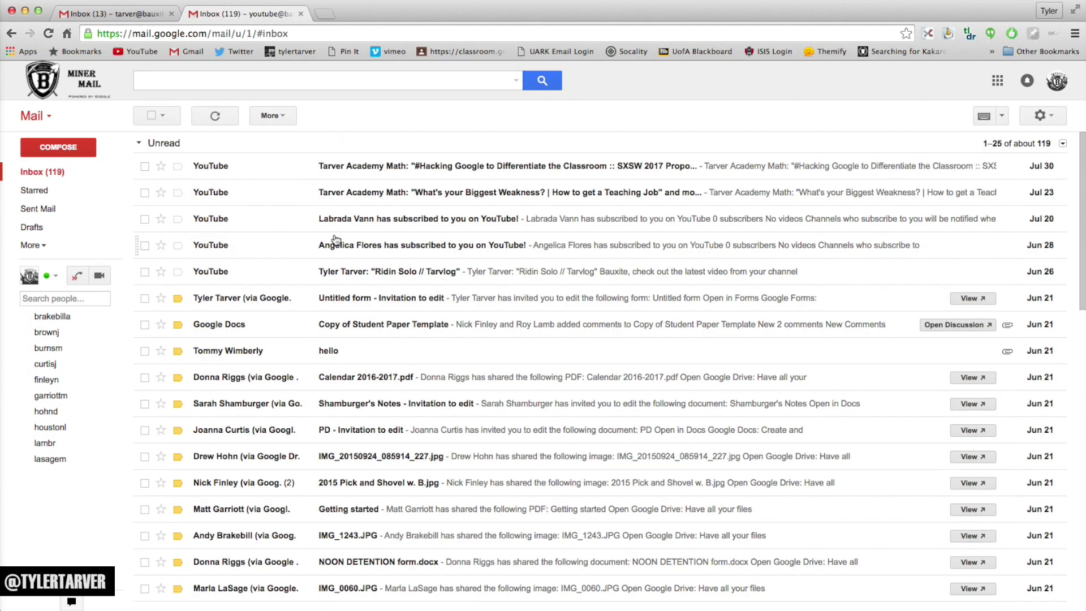
scroll(337, 239, down, 3)
scroll(337, 239, up, 3)
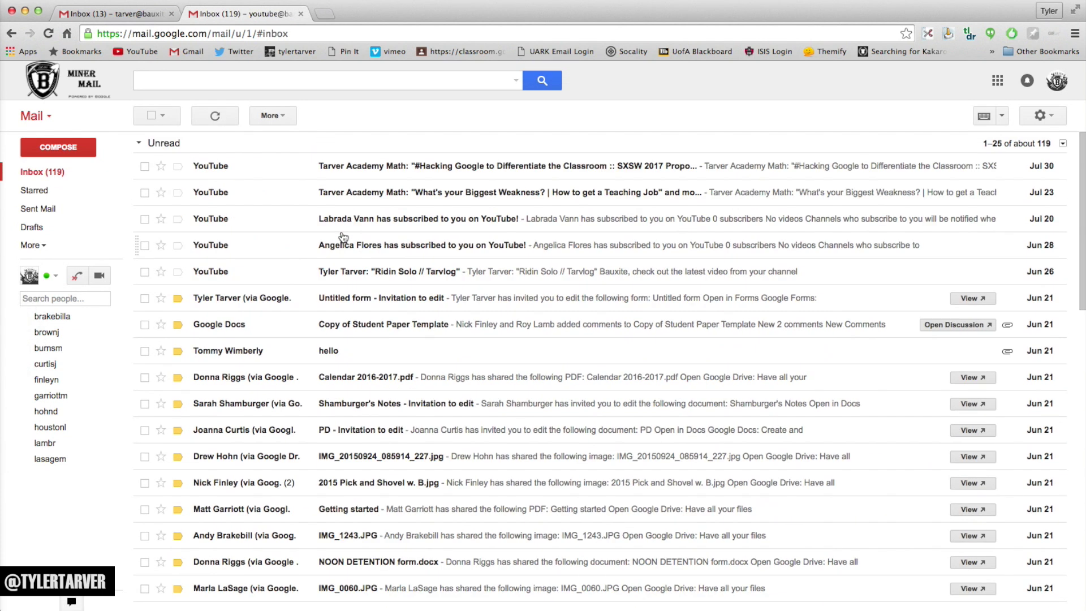
Collapse the Everything else section and expand Unread to list unread mail.
click(138, 144)
click(138, 144)
click(139, 144)
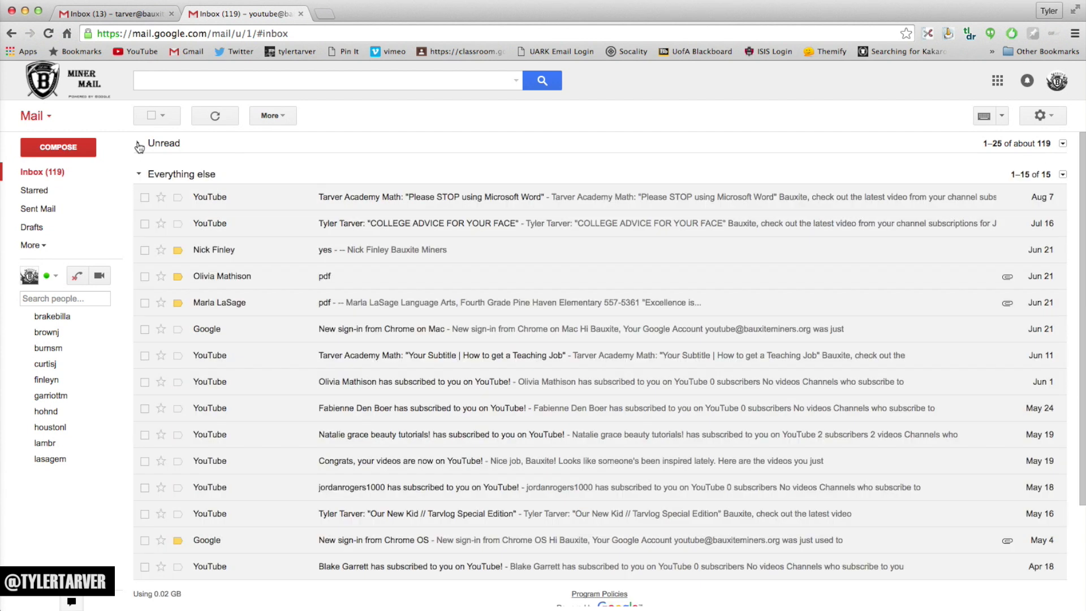
click(138, 143)
click(138, 143)
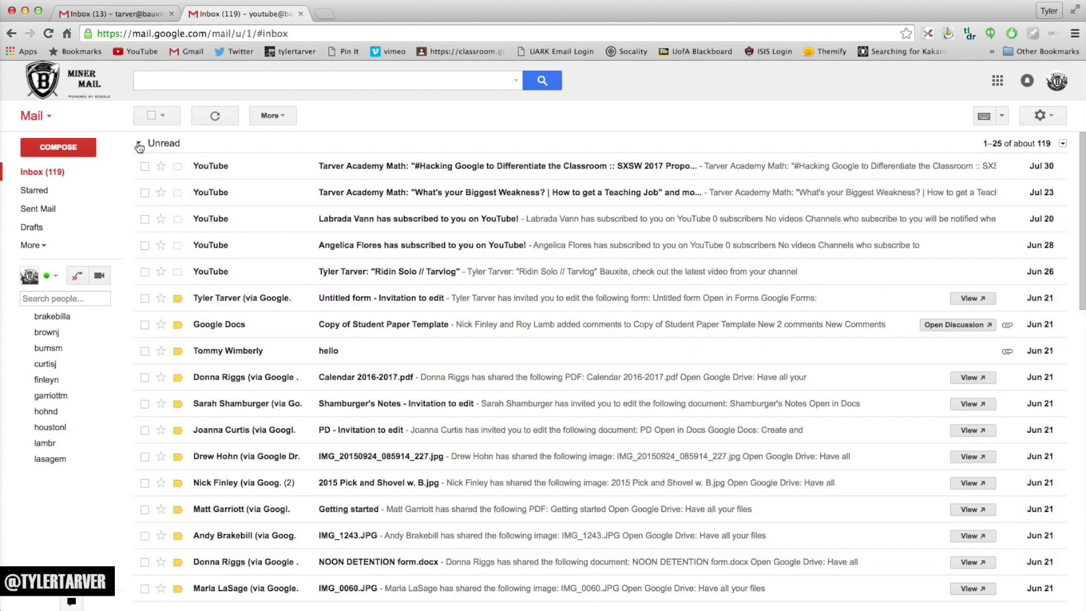
click(138, 143)
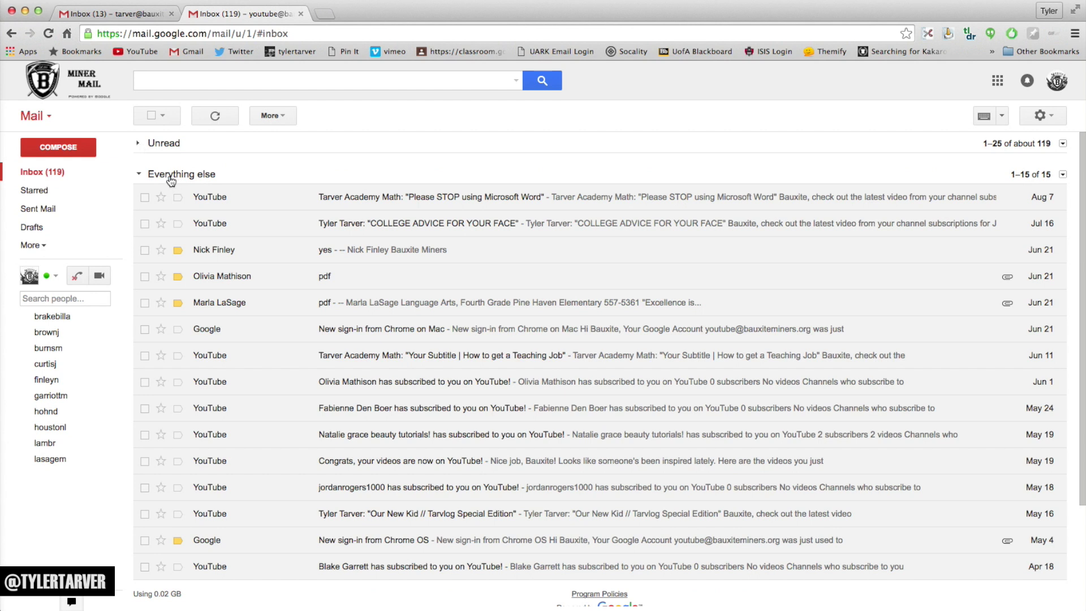
scroll(156, 179, down, 3)
scroll(156, 178, up, 3)
click(138, 174)
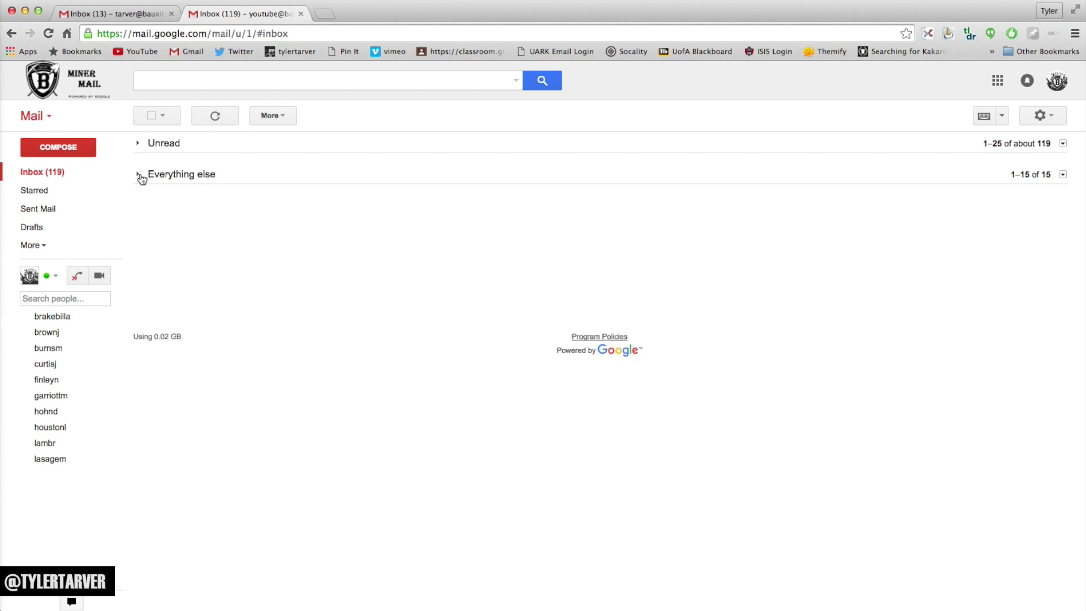
click(139, 144)
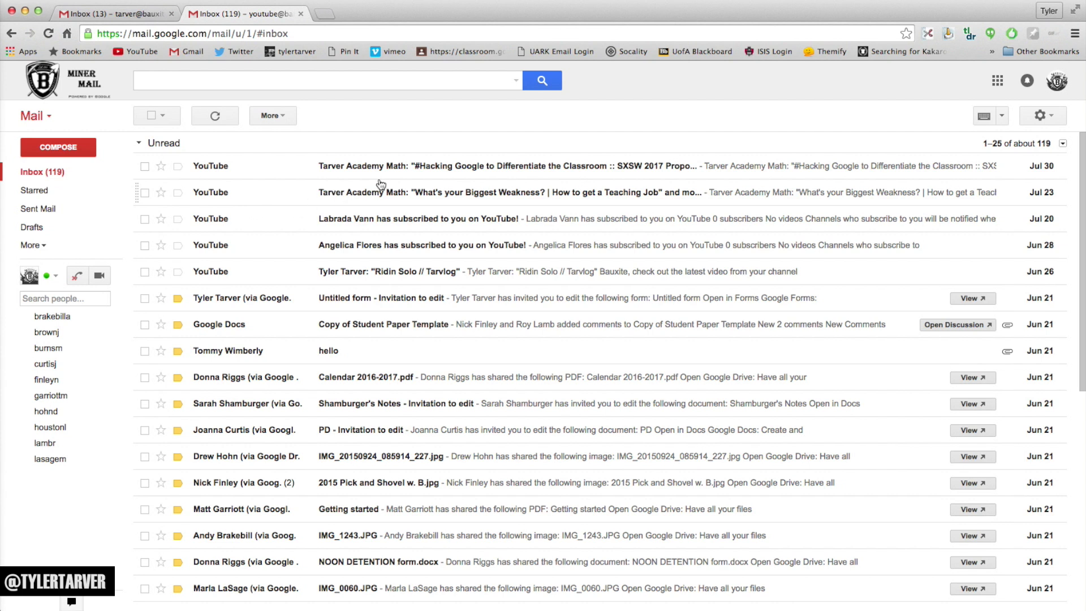
click(393, 350)
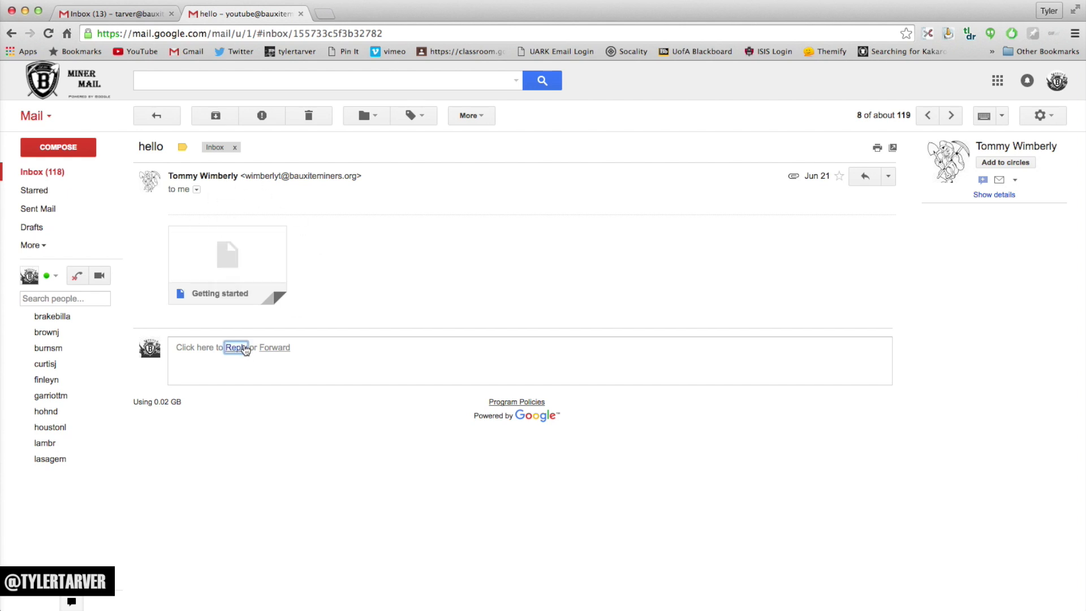
click(237, 347)
text(This is me helping you)
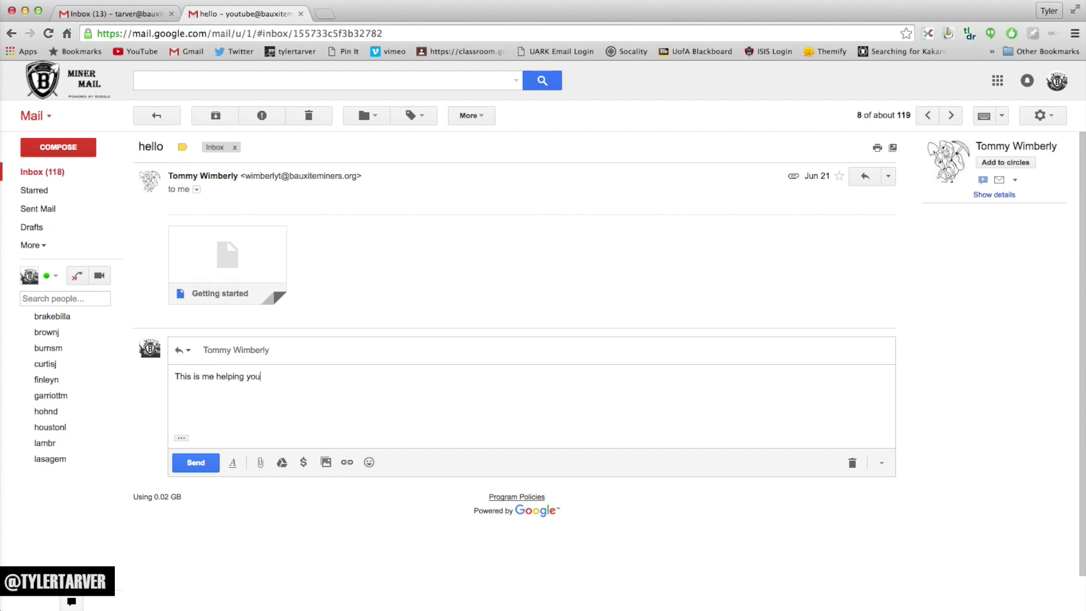
text(u.)
click(852, 463)
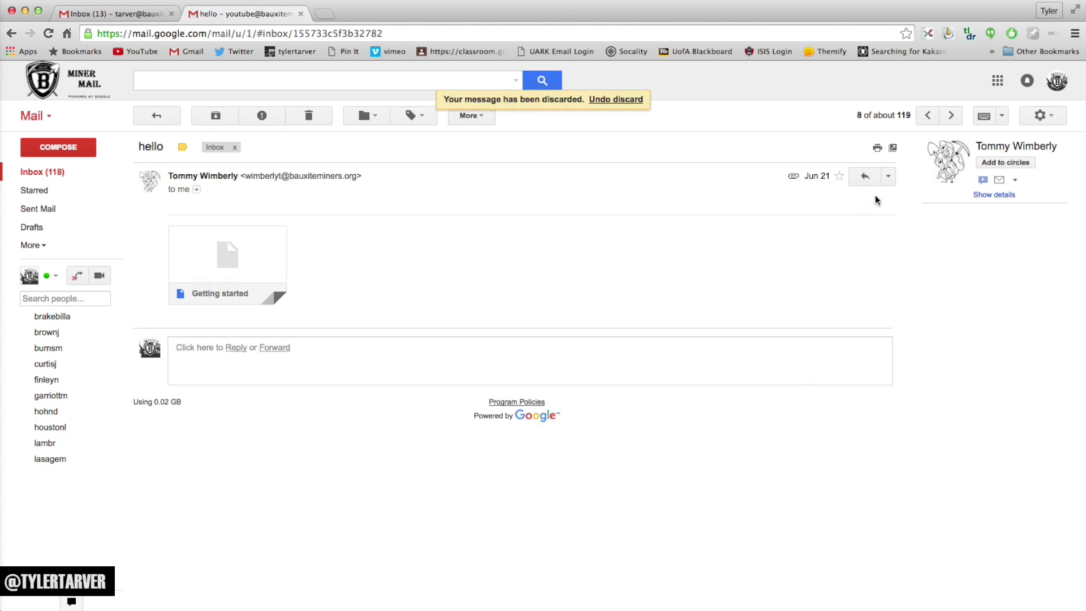
scroll(607, 181, left, 5)
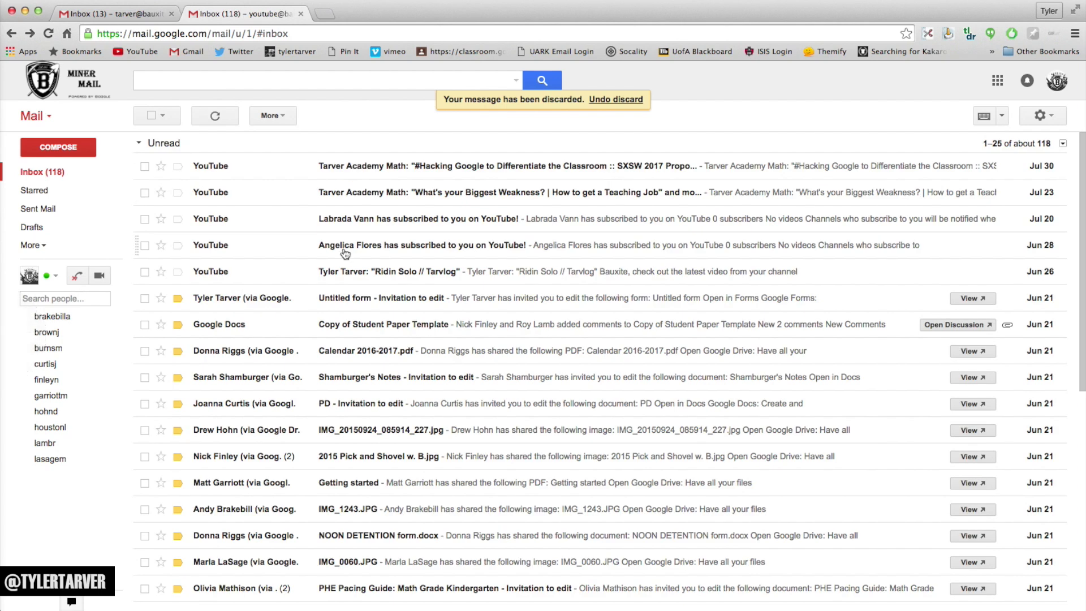
Read the Untitled form invitation, then refresh so it moves under Everything else.
click(365, 314)
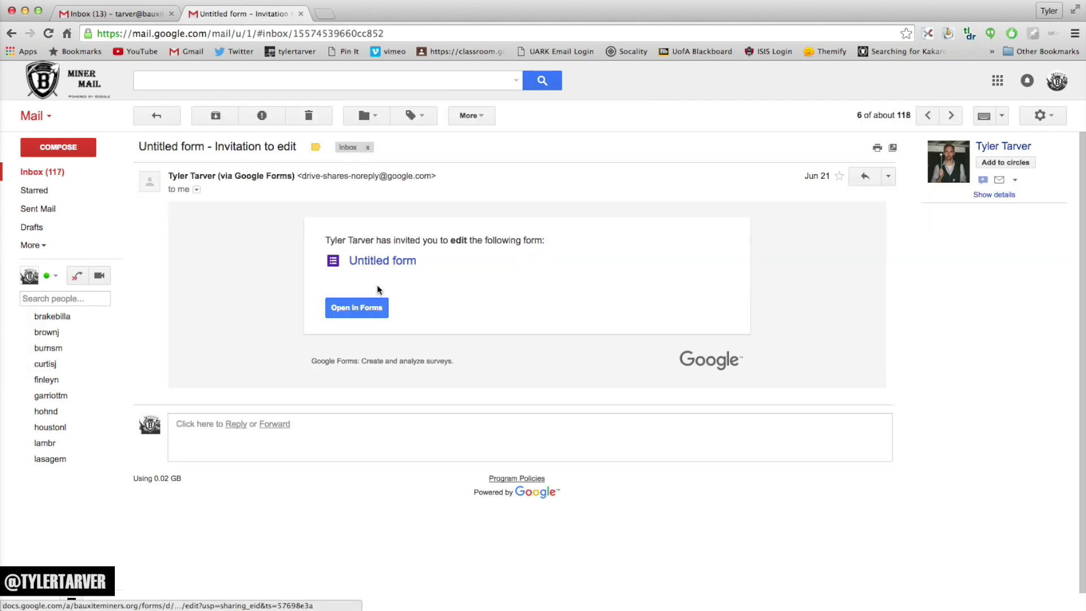
scroll(381, 282, left, 5)
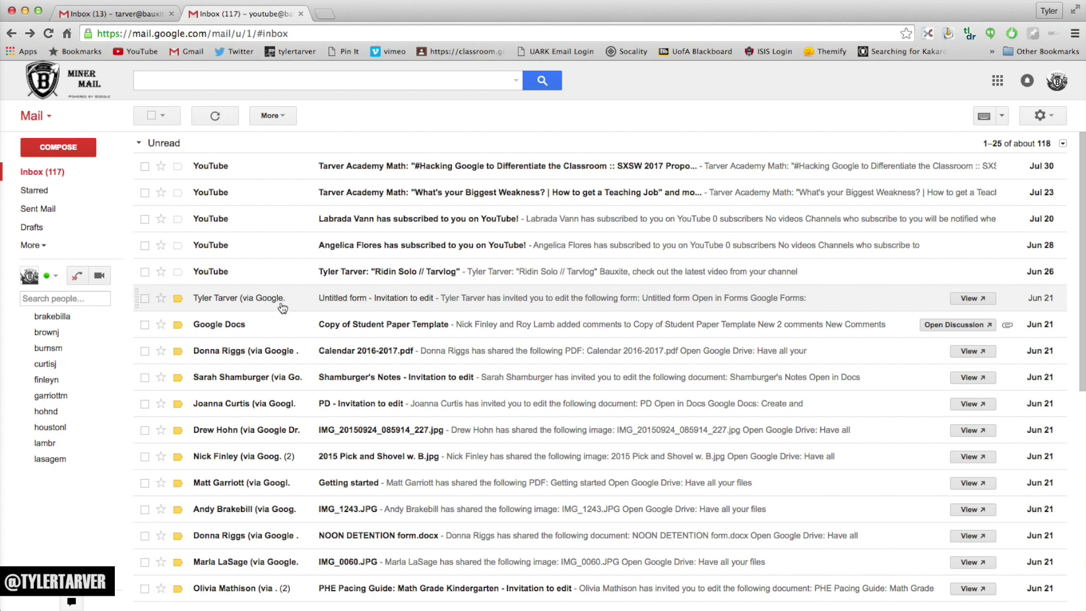
scroll(289, 307, down, 3)
scroll(289, 308, down, 2)
scroll(289, 306, up, 5)
click(216, 116)
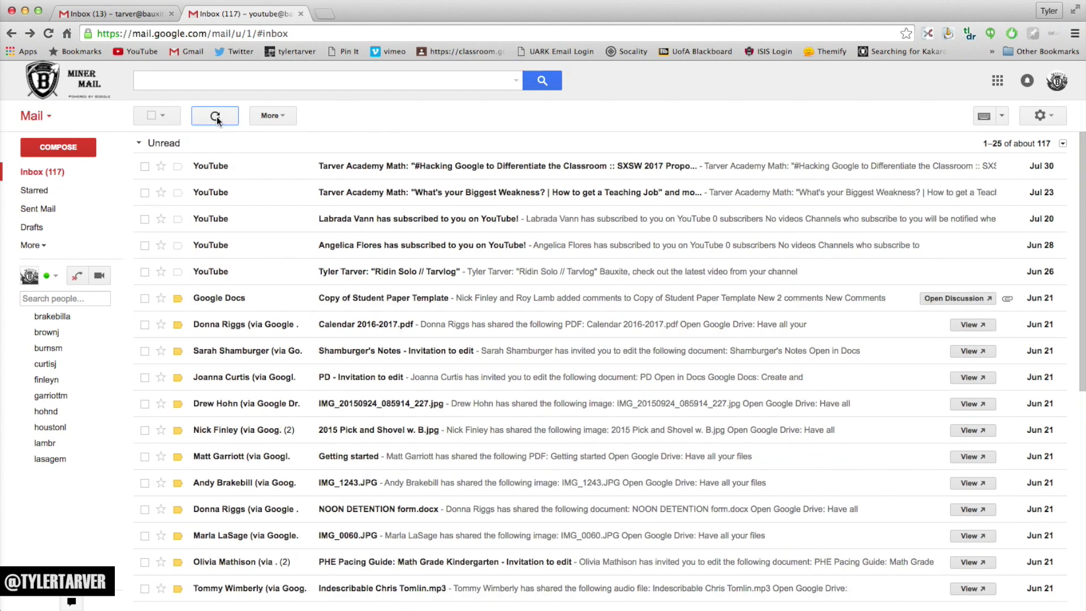
scroll(301, 301, down, 10)
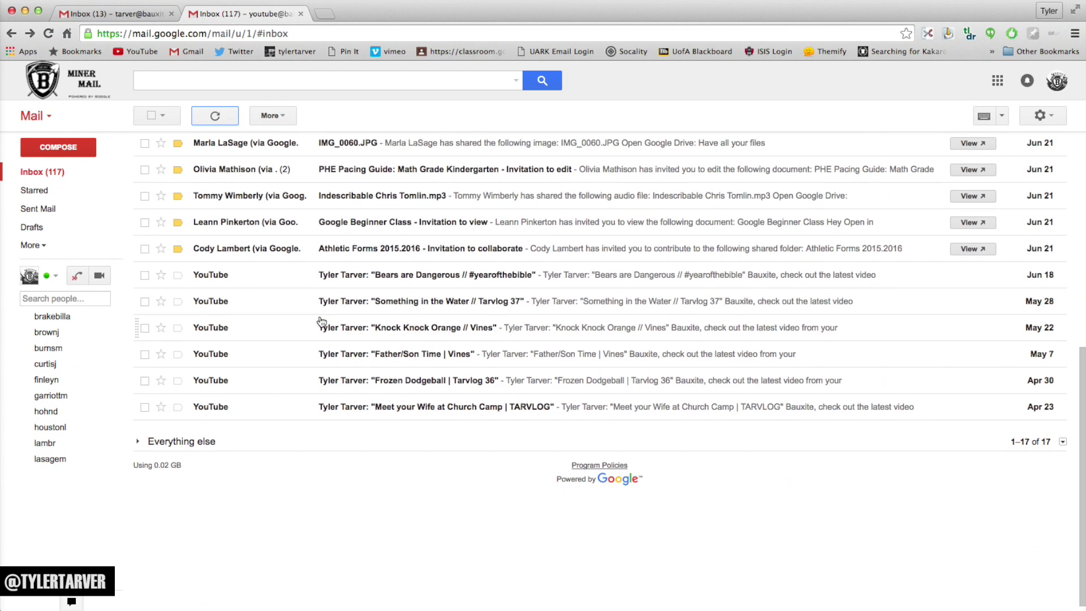
click(137, 441)
scroll(254, 509, down, 2)
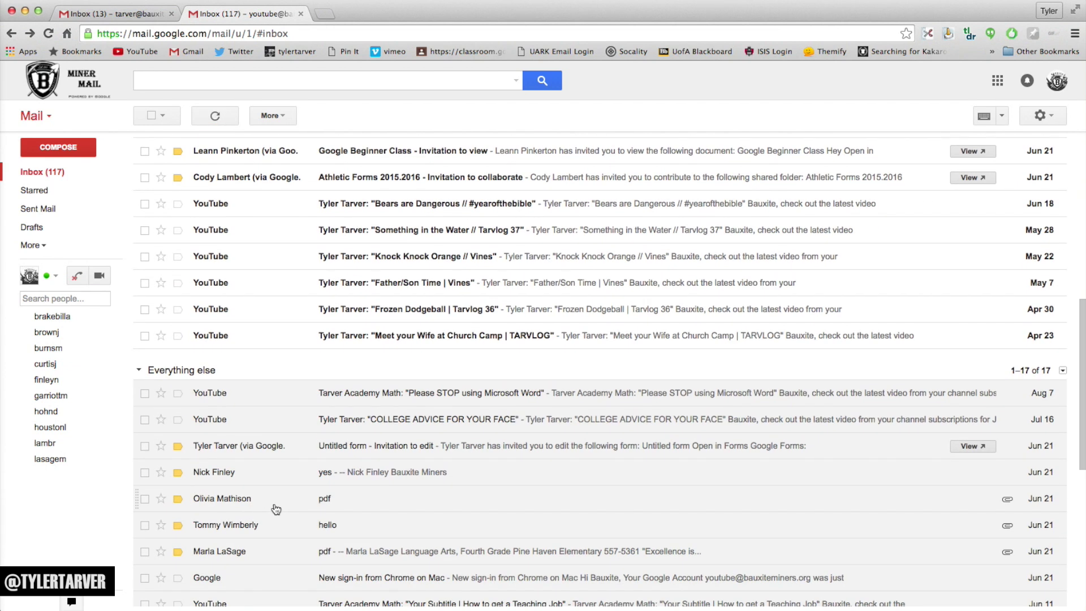
scroll(314, 527, down, 3)
scroll(357, 475, up, 1)
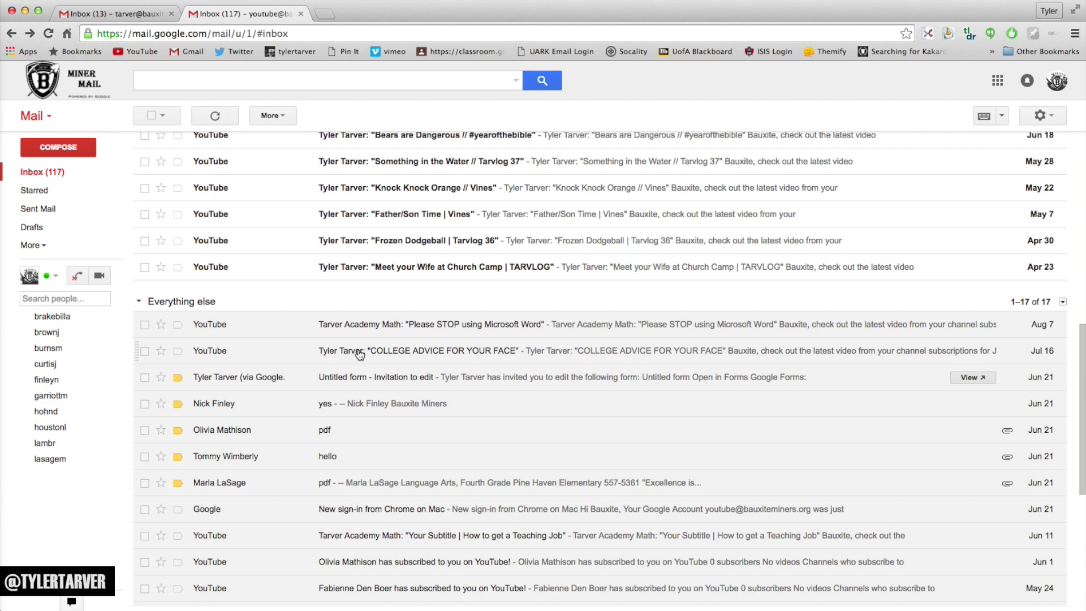
click(139, 301)
scroll(237, 335, up, 5)
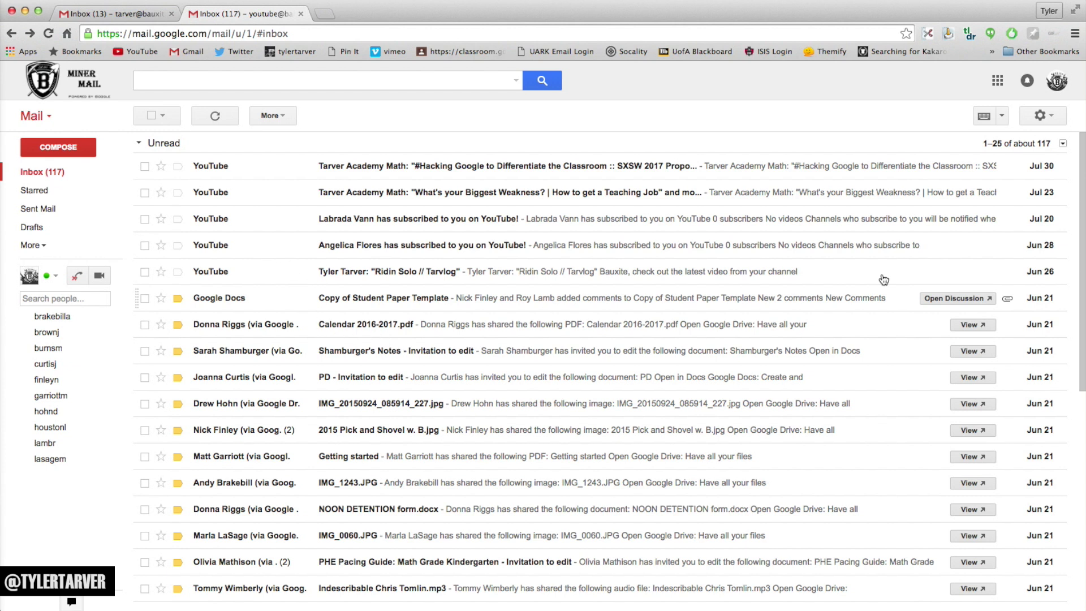
Reopen the Inbox settings tab and confirm the inbox type remains Unread first.
click(1041, 115)
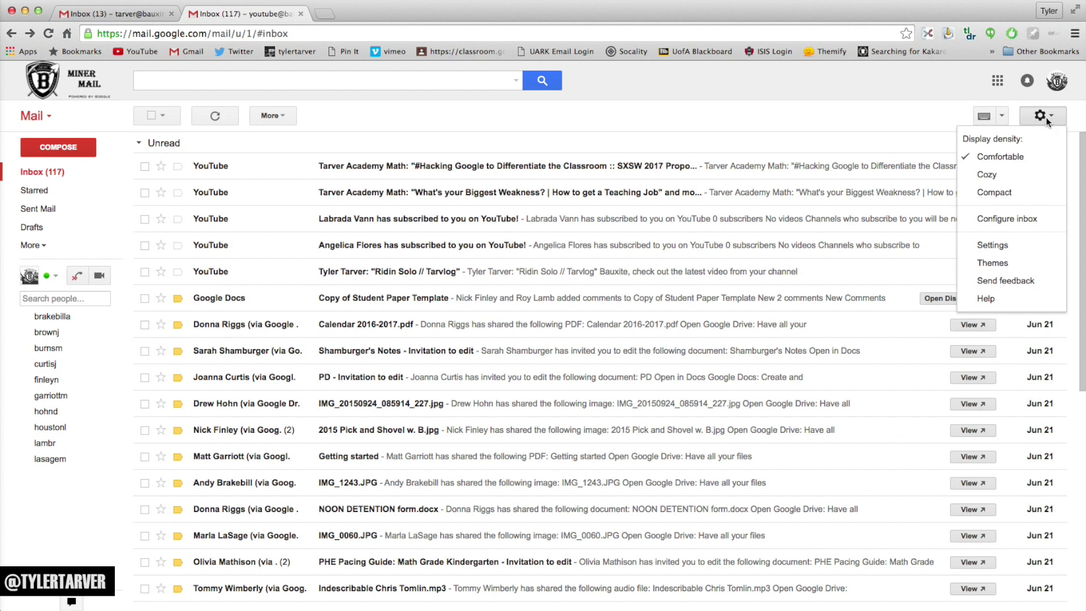
click(1010, 247)
click(229, 144)
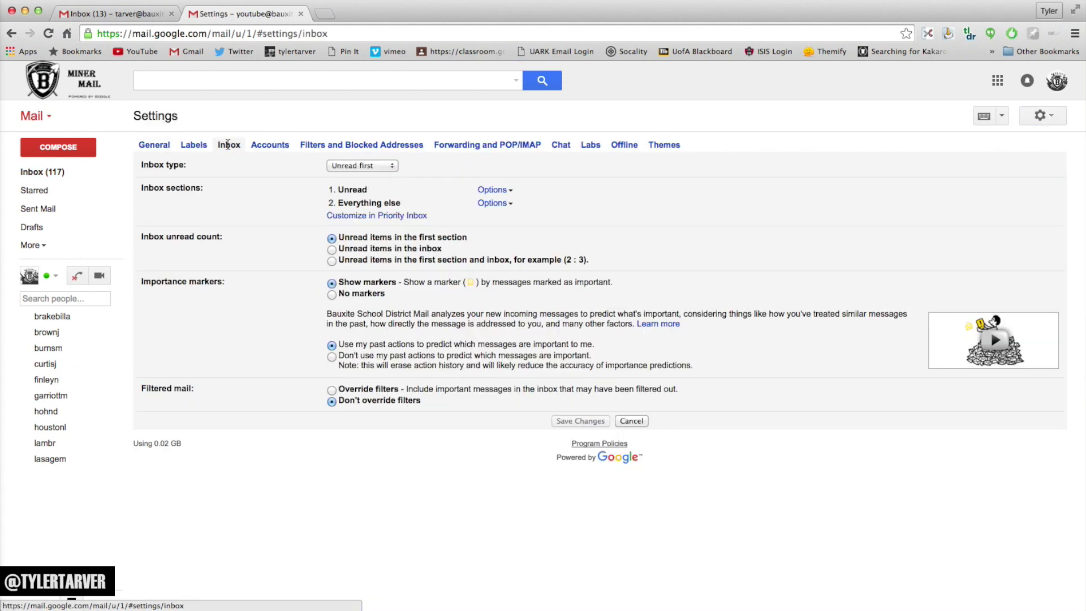
click(362, 166)
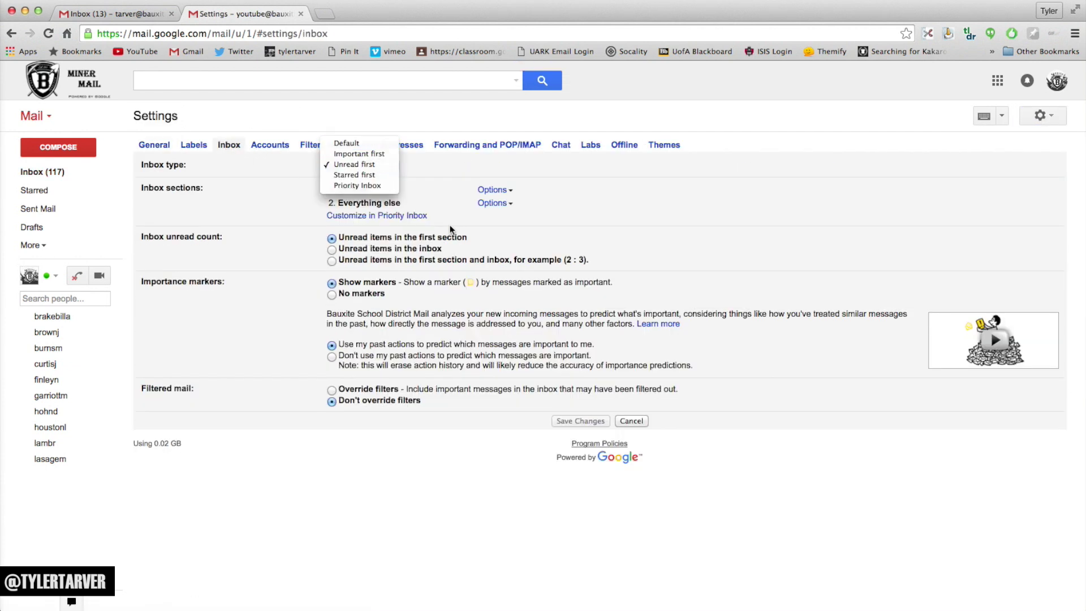
click(436, 176)
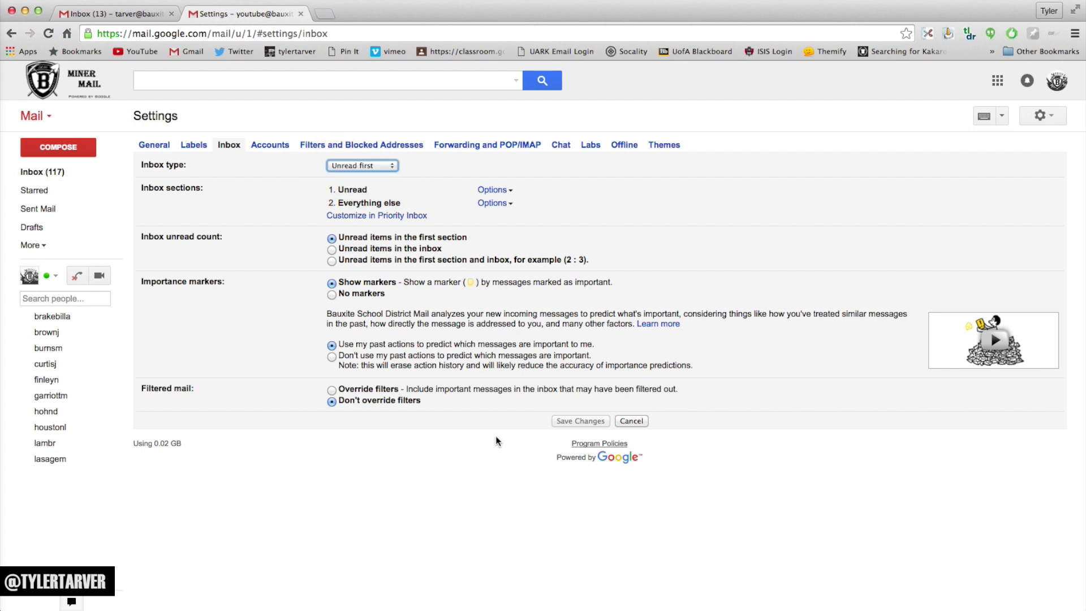